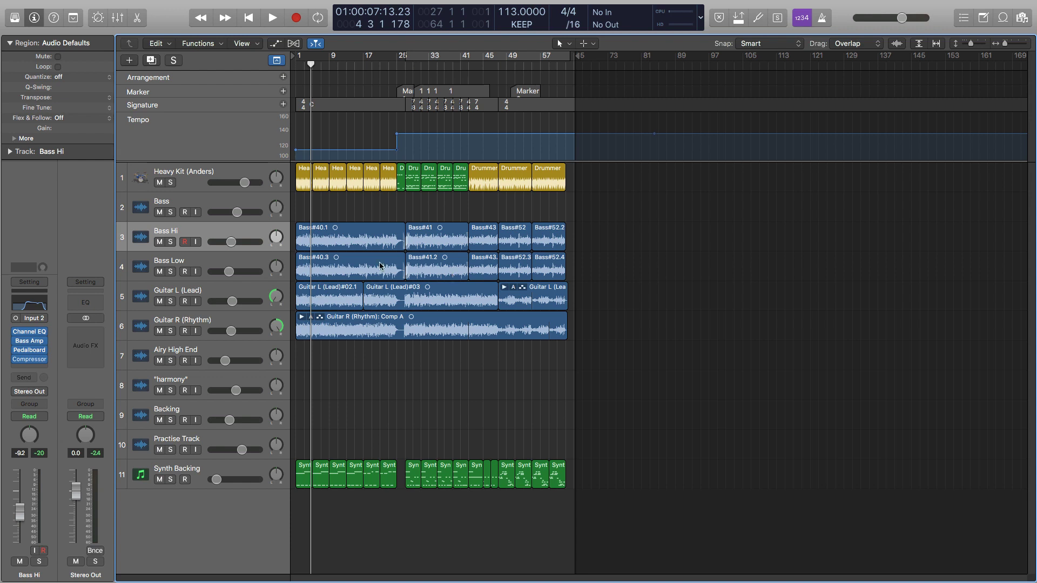
Add the Freeze component to all eleven track headers from Bass Hi's header menu
right_click(226, 236)
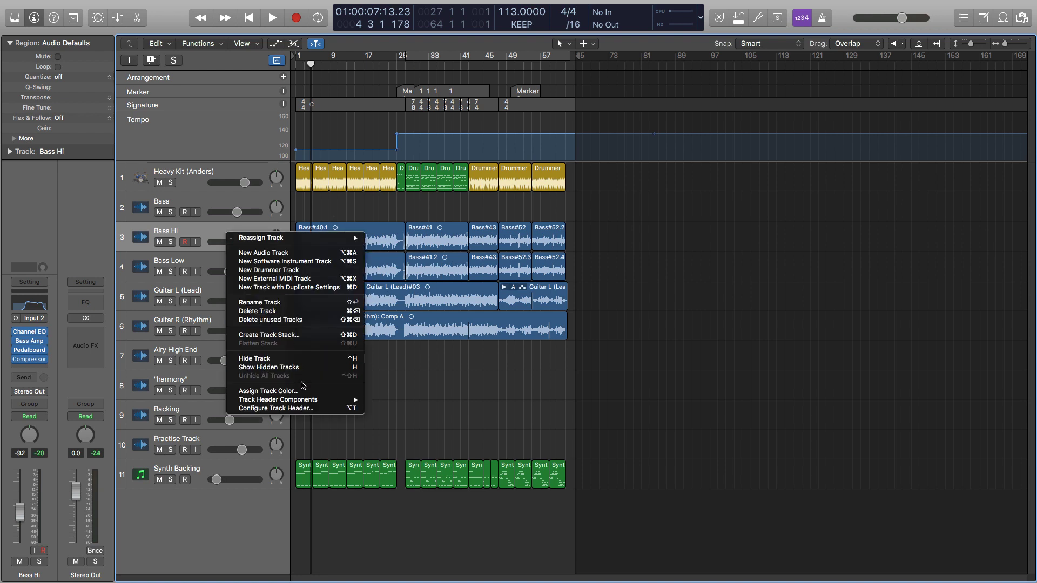
mouse_move(305, 402)
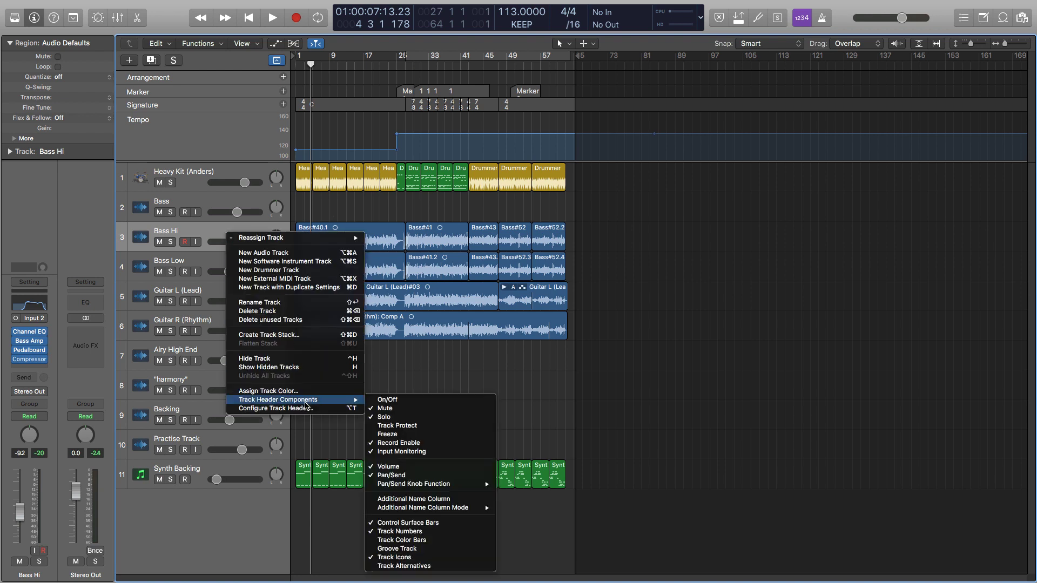
left_click(395, 435)
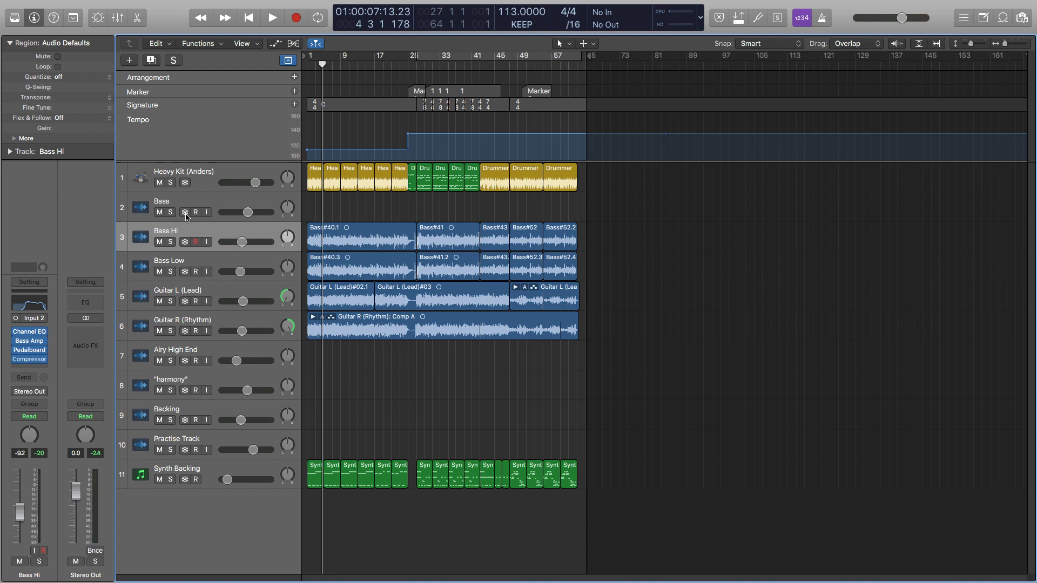
Freeze all eleven tracks, then play the frozen project from the start and stop
left_click_drag(185, 183, 185, 486)
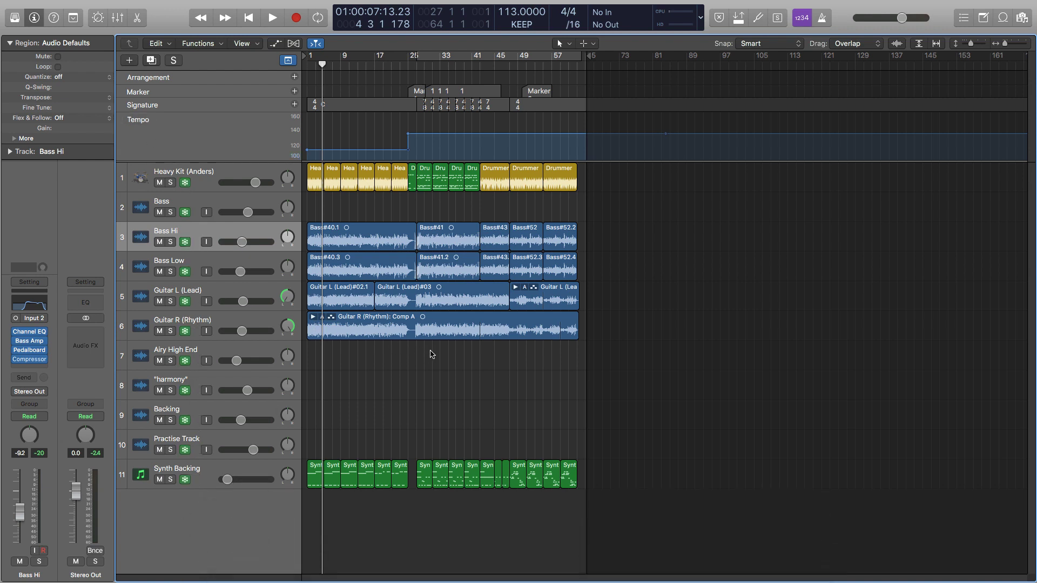
key("Return")
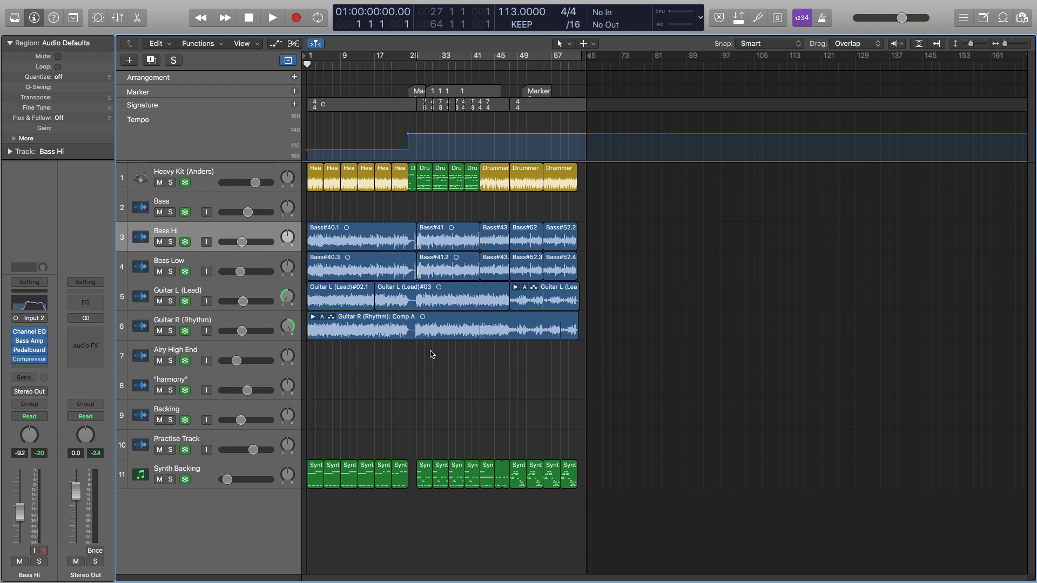
key("space")
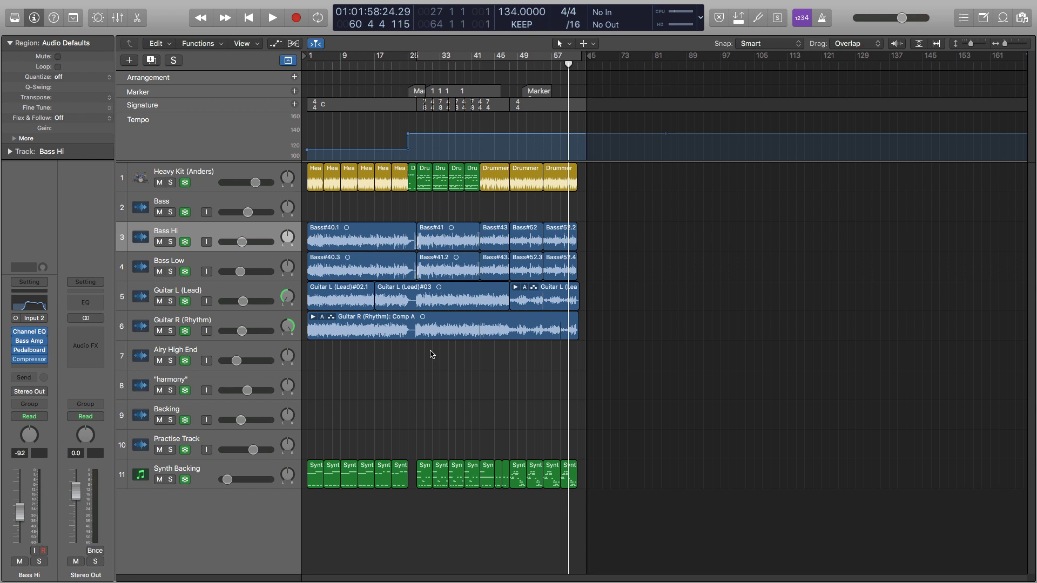
key("Return")
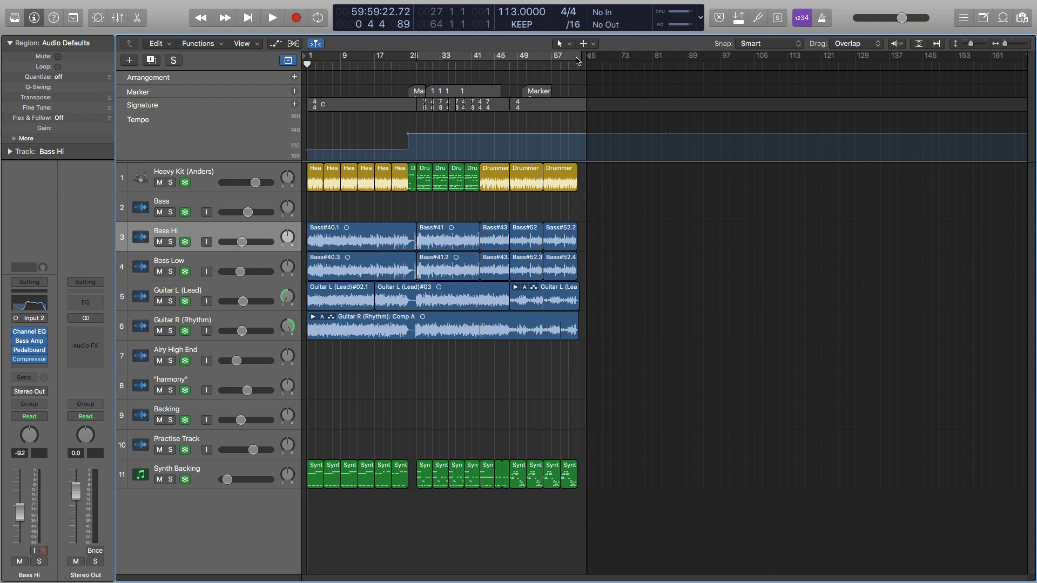
Move the project end marker to about bar 145 and lower Bass Hi's volume to -9.4 dB
left_click(771, 68)
left_click(981, 67)
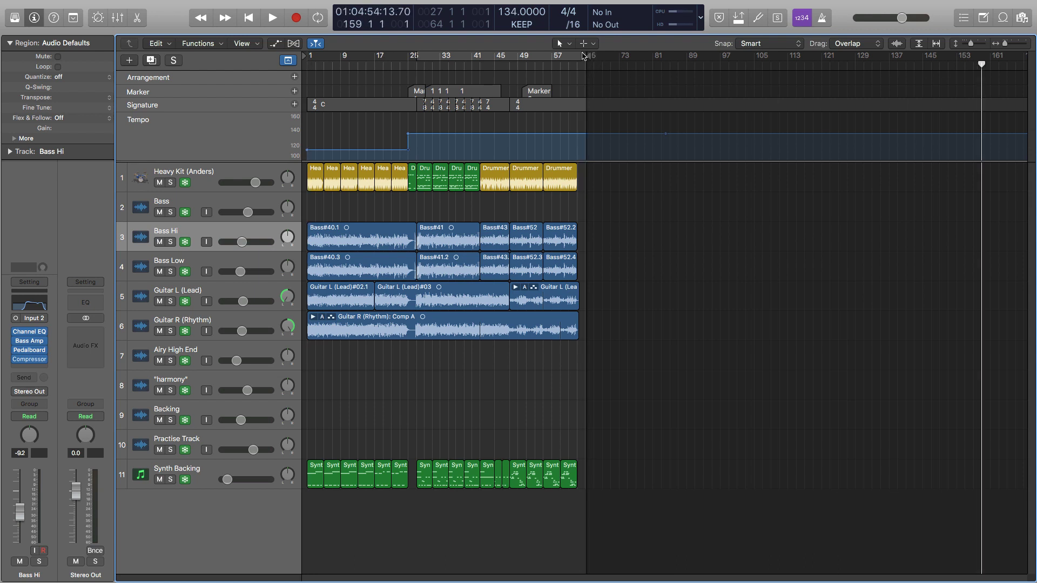
left_click_drag(587, 59, 927, 58)
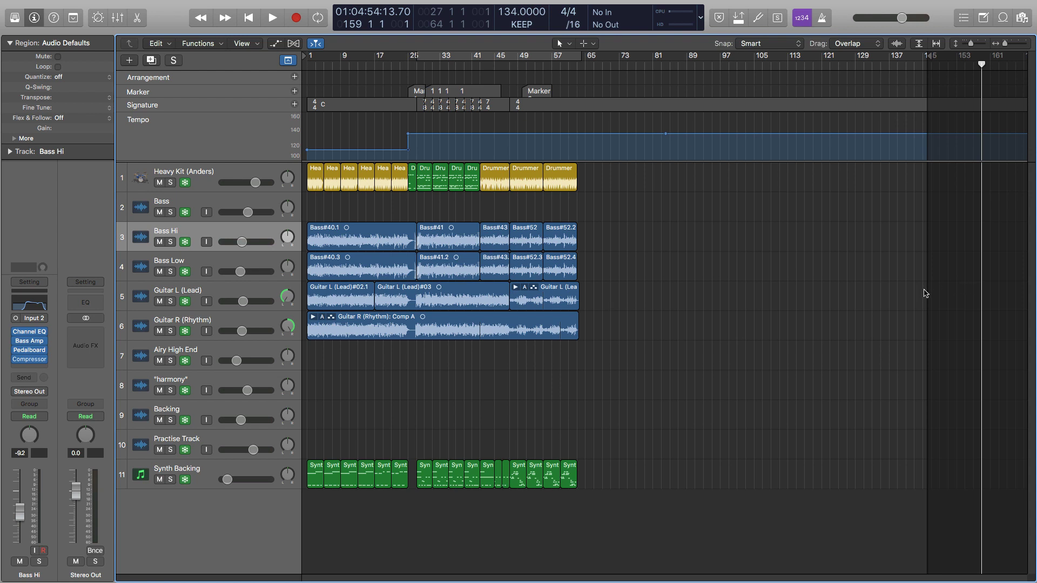
key("Return")
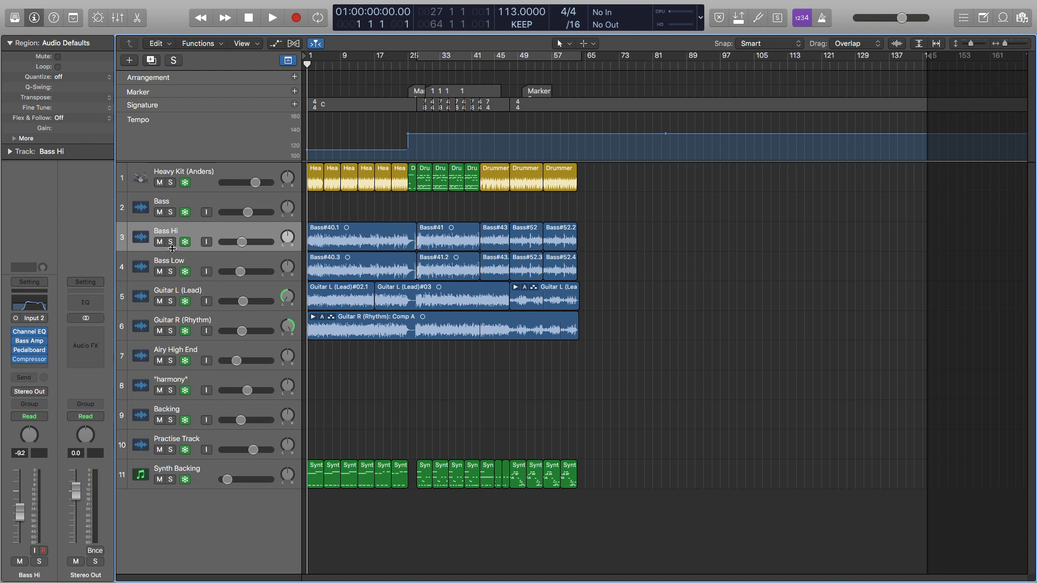
mouse_move(30, 334)
left_click_drag(243, 242, 287, 236)
key("a")
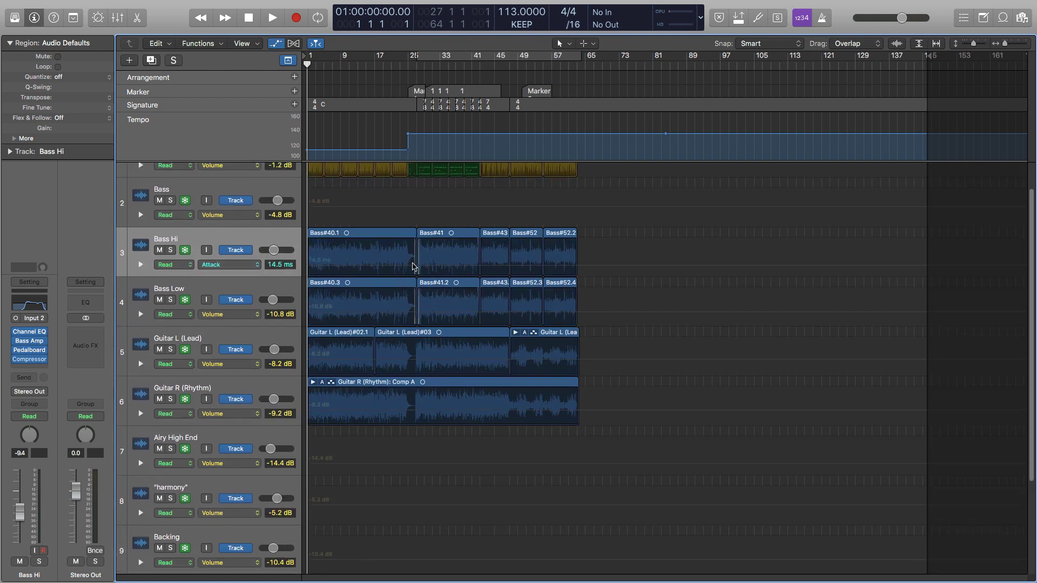
left_click(254, 266)
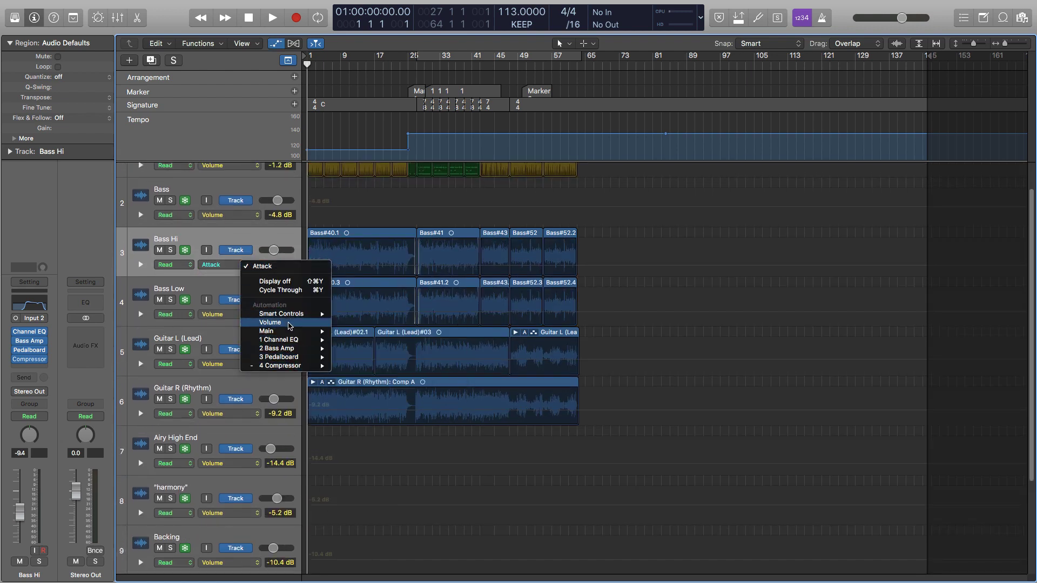
left_click(271, 322)
left_click(229, 265)
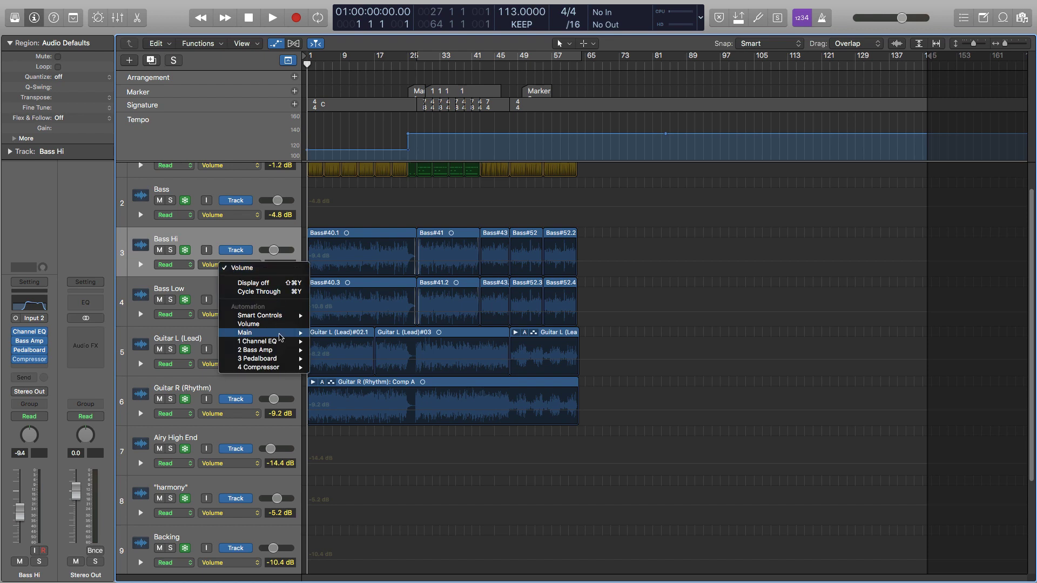
mouse_move(282, 341)
left_click(347, 342)
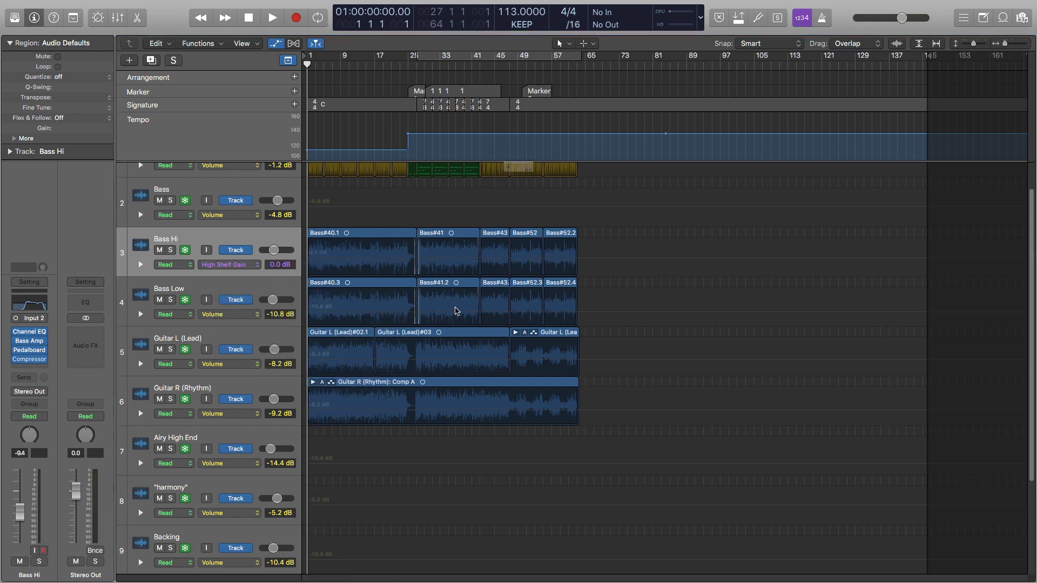
left_click(544, 192)
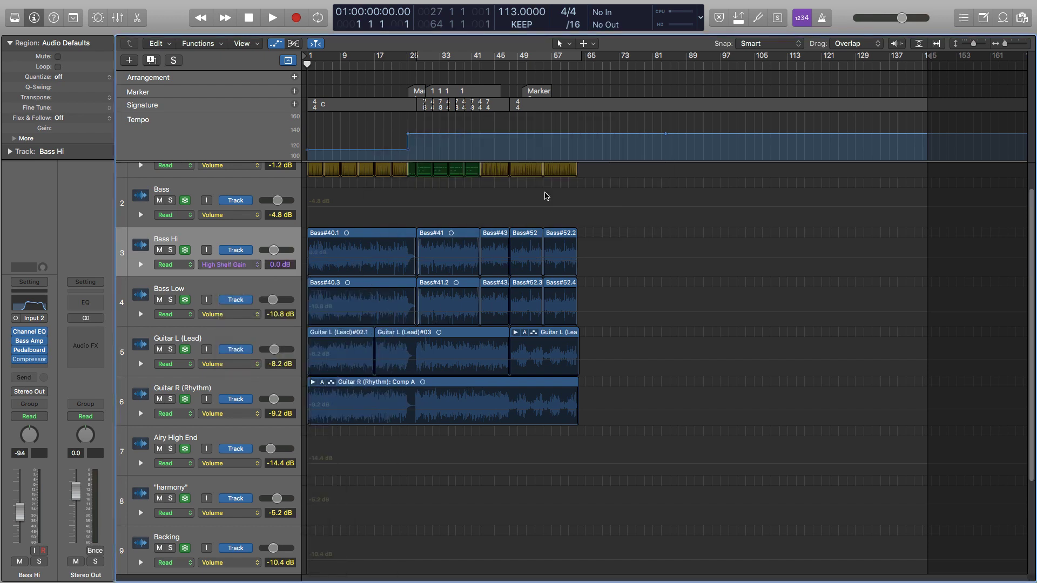
key("a")
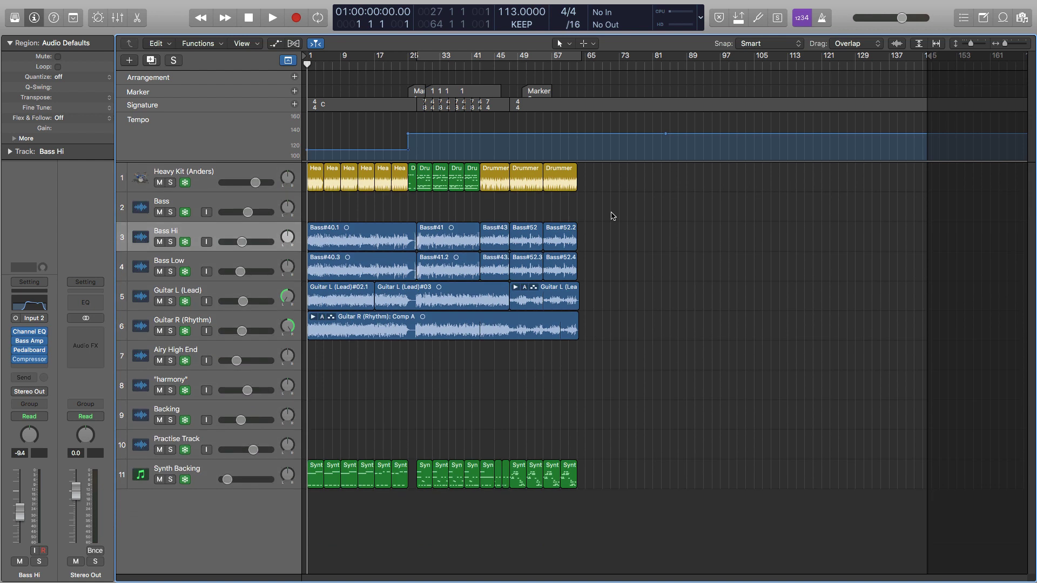
Play the frozen project from the start for a few bars, then stop
key("space")
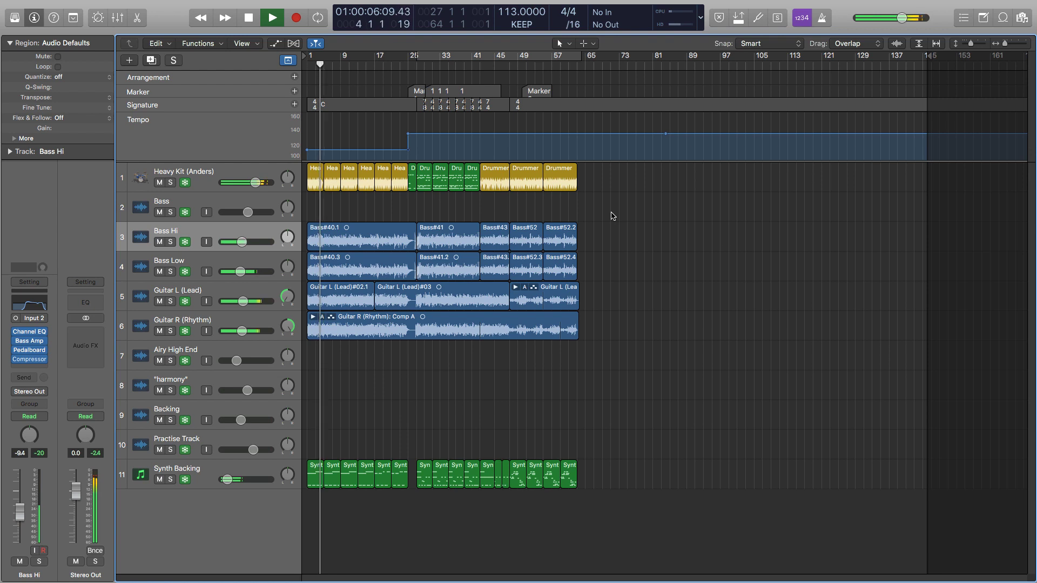
key("space")
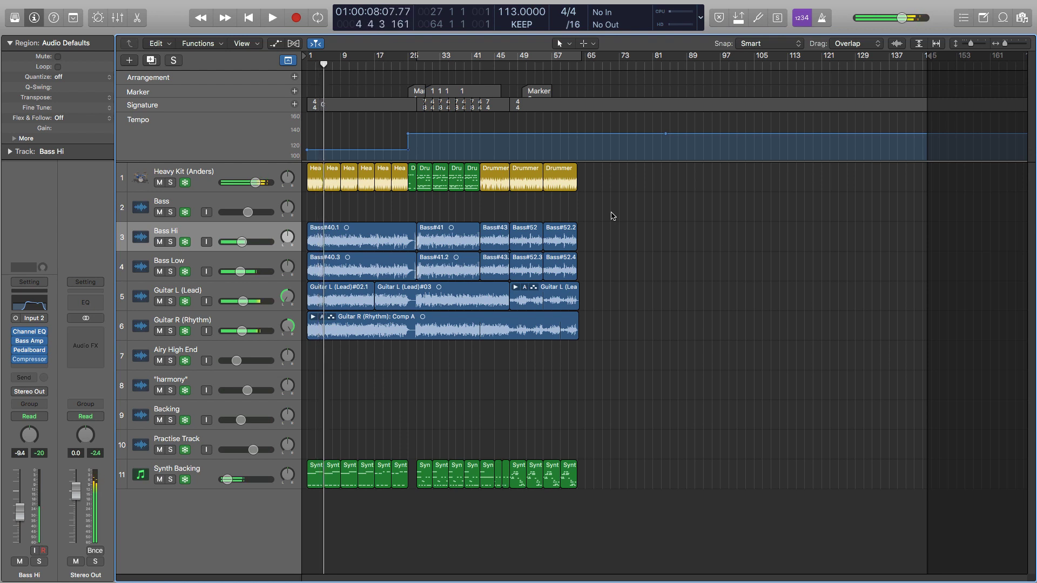
left_click(189, 187, "alt")
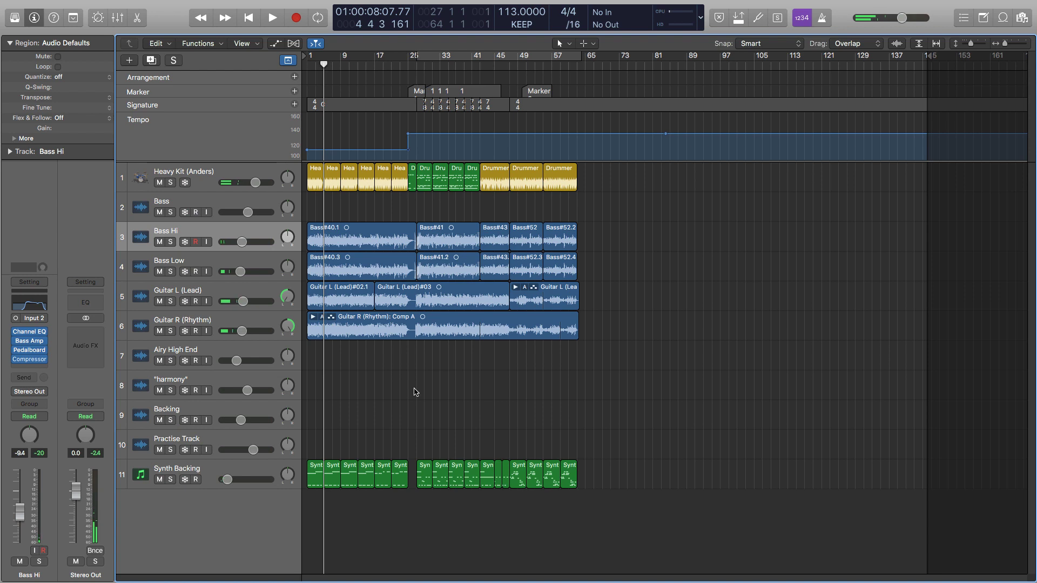
key("Return")
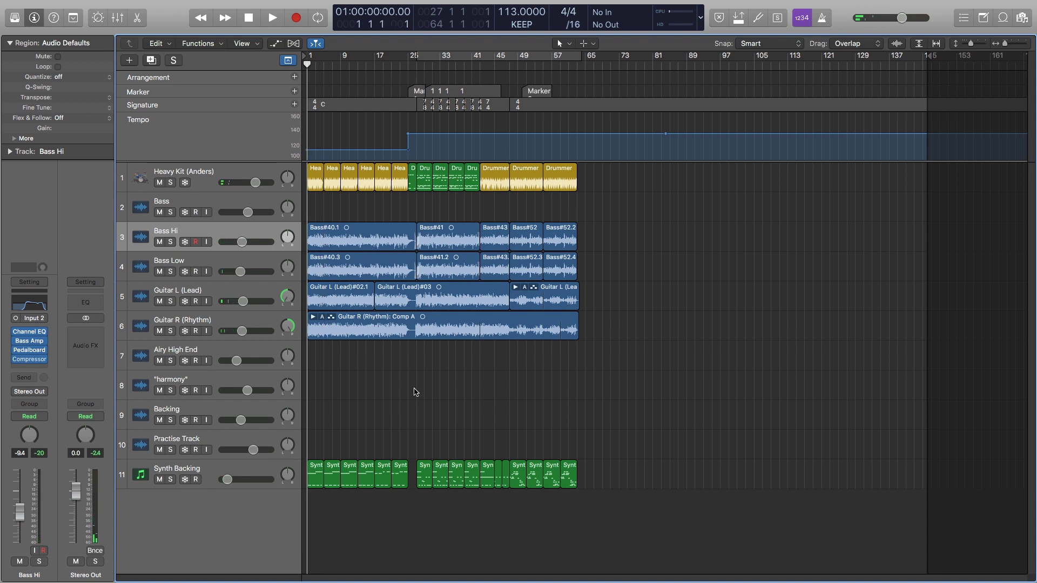
key("space")
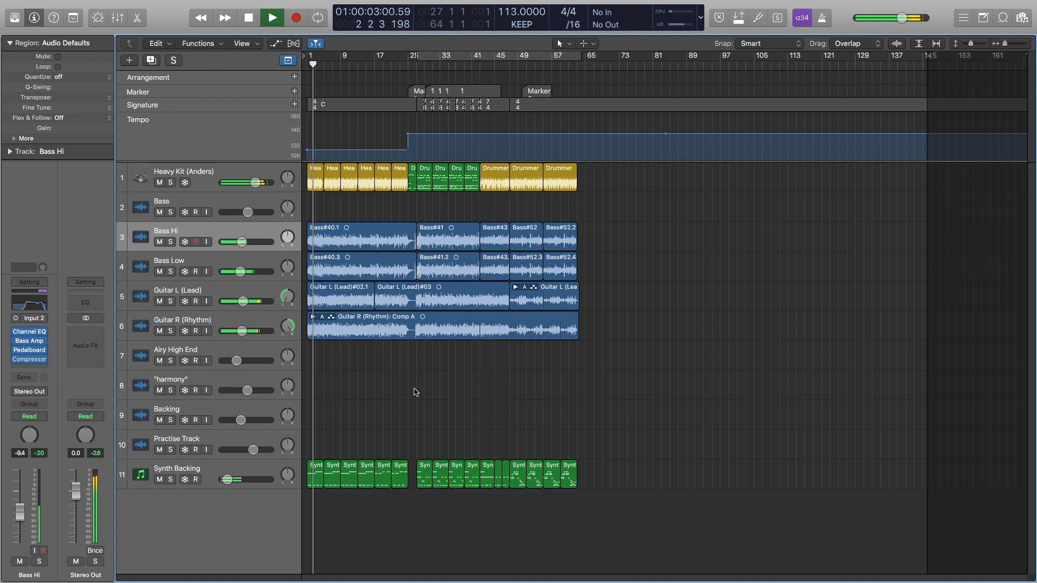
key("space")
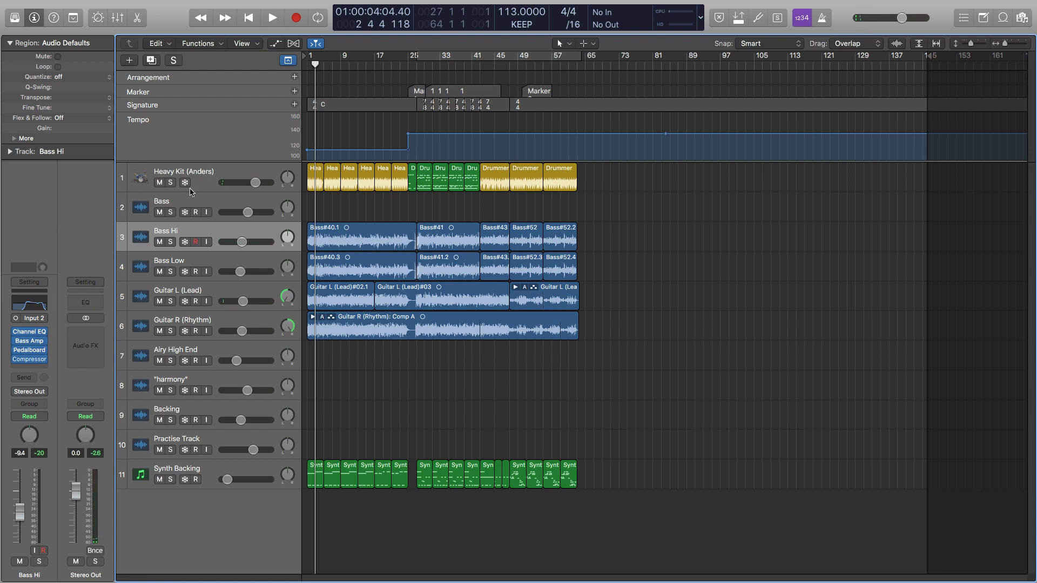
key("Return")
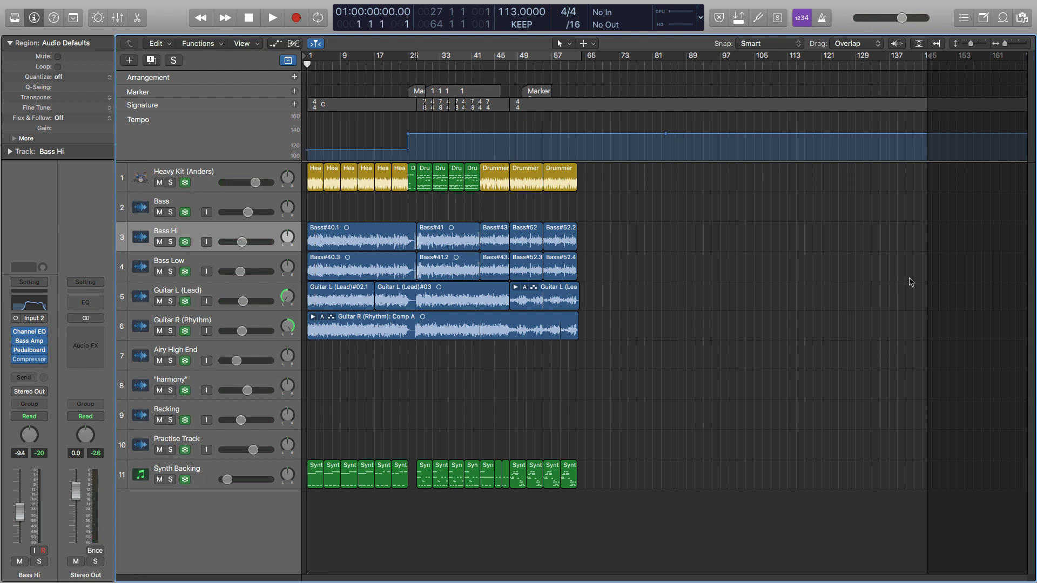
key("space")
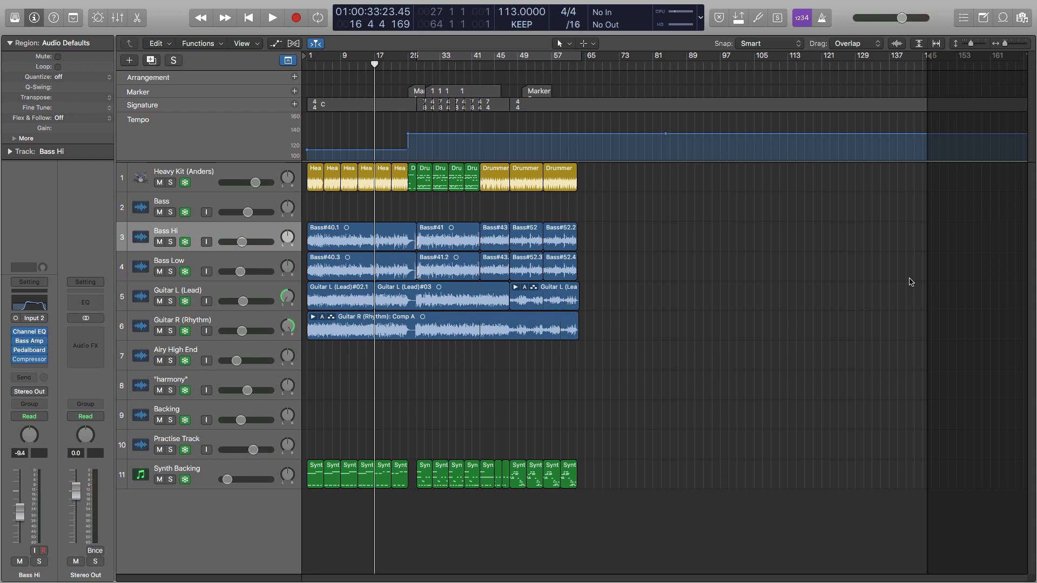
key("Return")
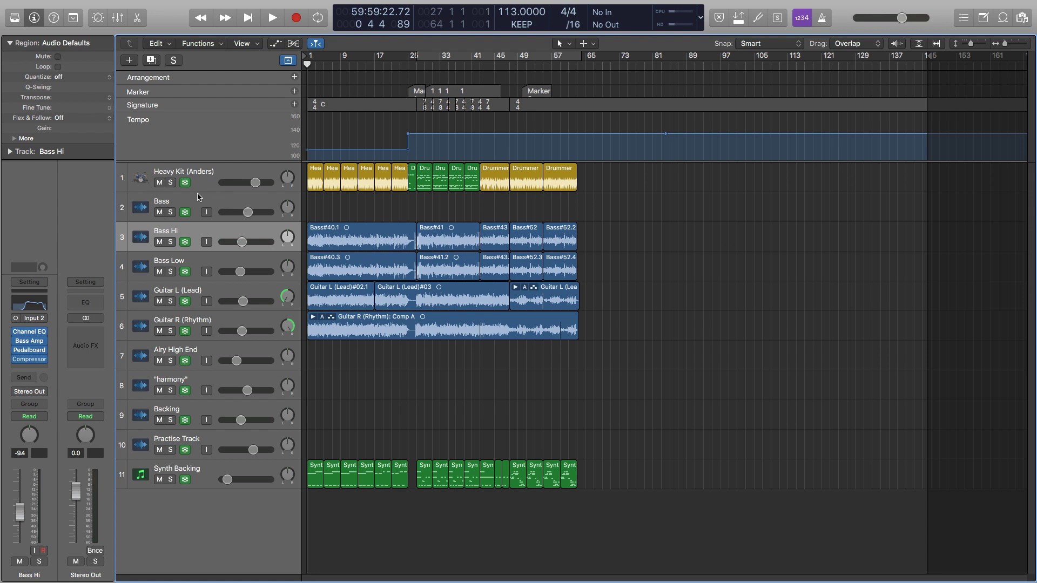
Unfreeze every track, refreeze only Bass Hi and Bass Low, and play the mix briefly
left_click(185, 182, "alt")
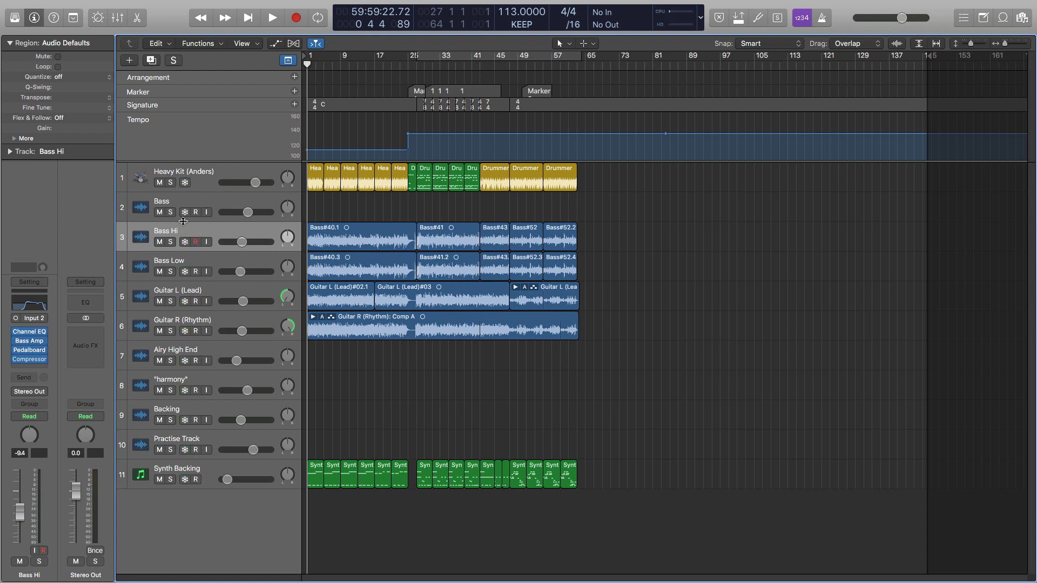
left_click_drag(185, 242, 186, 272)
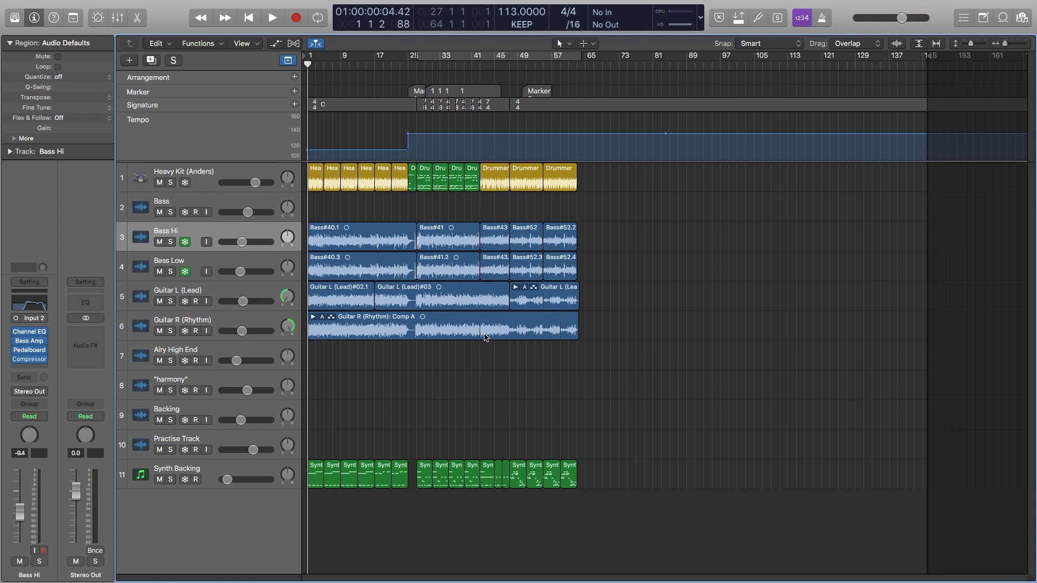
key("space")
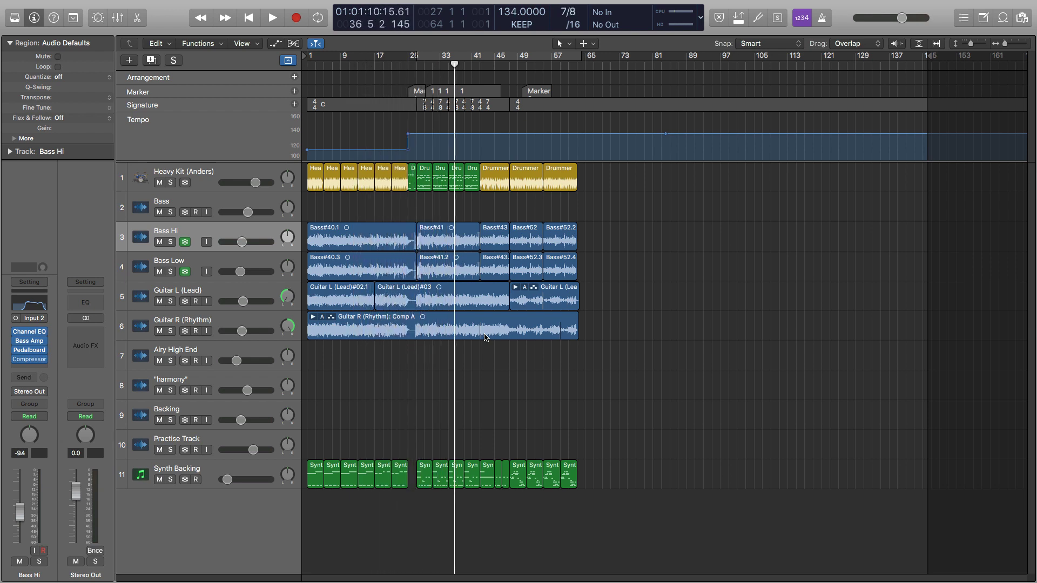
key("space")
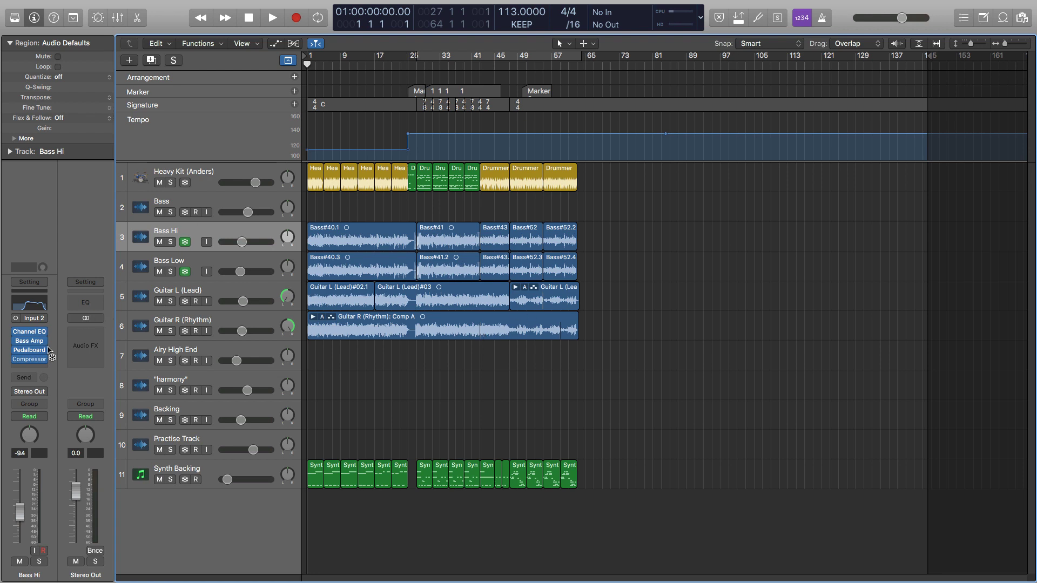
Unfreeze Bass Hi and Bass Low, then adjust the compressor knob in Bass Hi's Bass Amp Designer
mouse_move(33, 354)
left_mouse_down()
mouse_move(27, 334)
mouse_move(40, 359)
left_mouse_up()
mouse_move(30, 355)
left_click(185, 242)
left_click(185, 272)
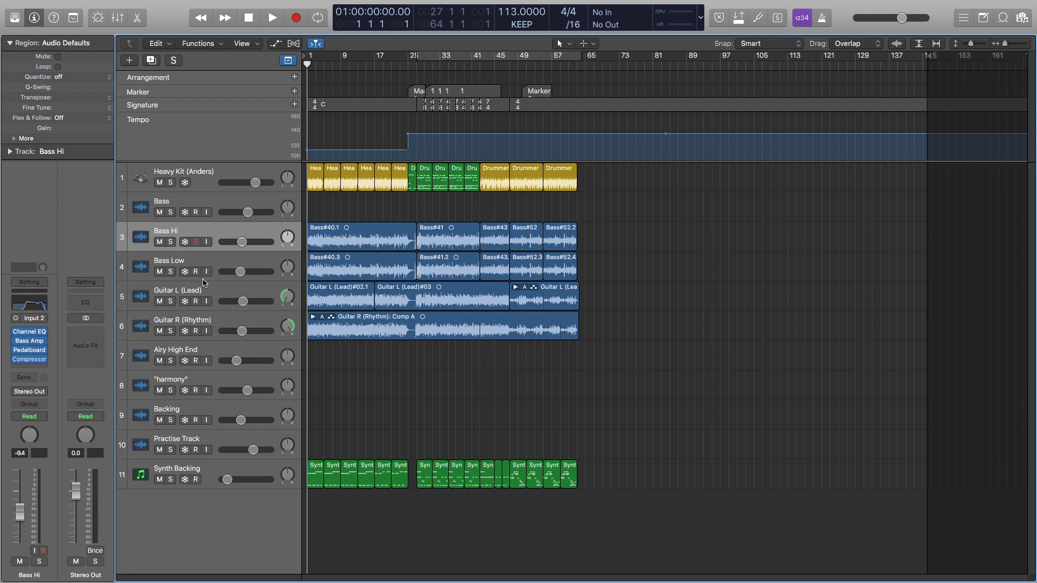
left_click(30, 342)
left_click_drag(362, 284, 348, 278)
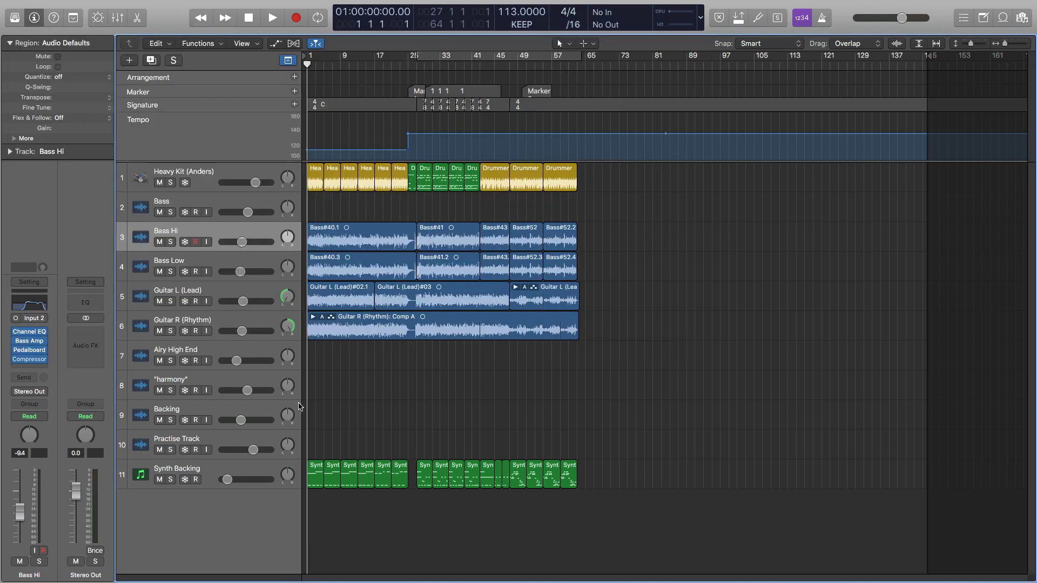
Close the Bass Amp Designer plug-in window
left_click(18, 17)
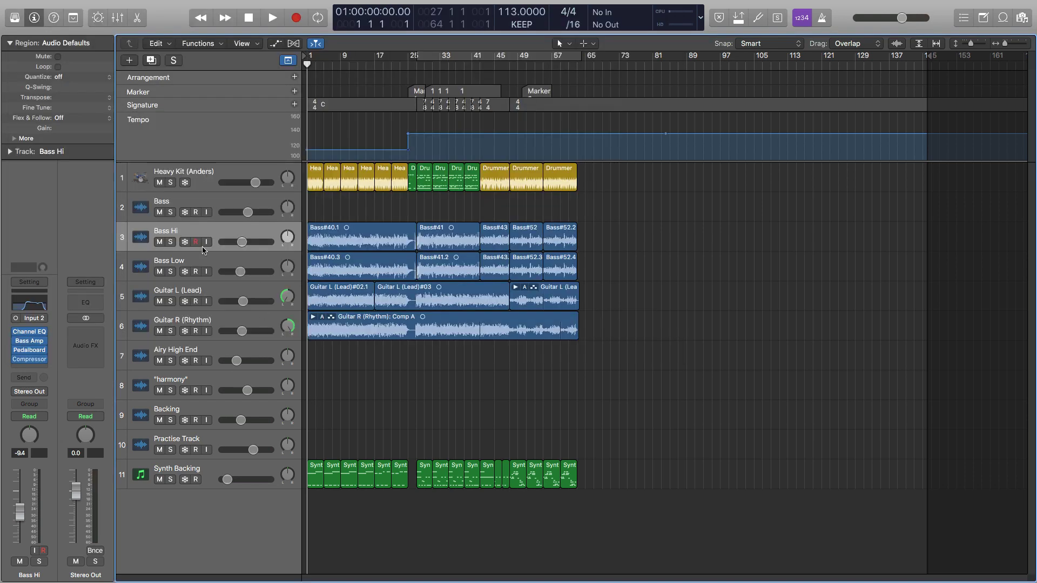